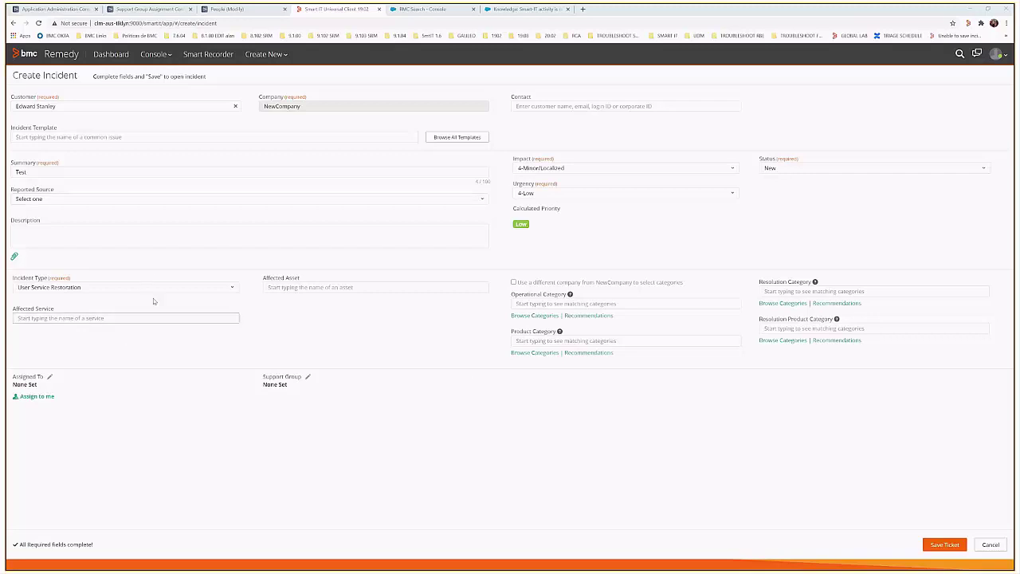
- Set the incident's assignment Support Company to Calbro Services to list its three Service Desk staff
{"action": "left_click", "coordinate": [49, 378]}
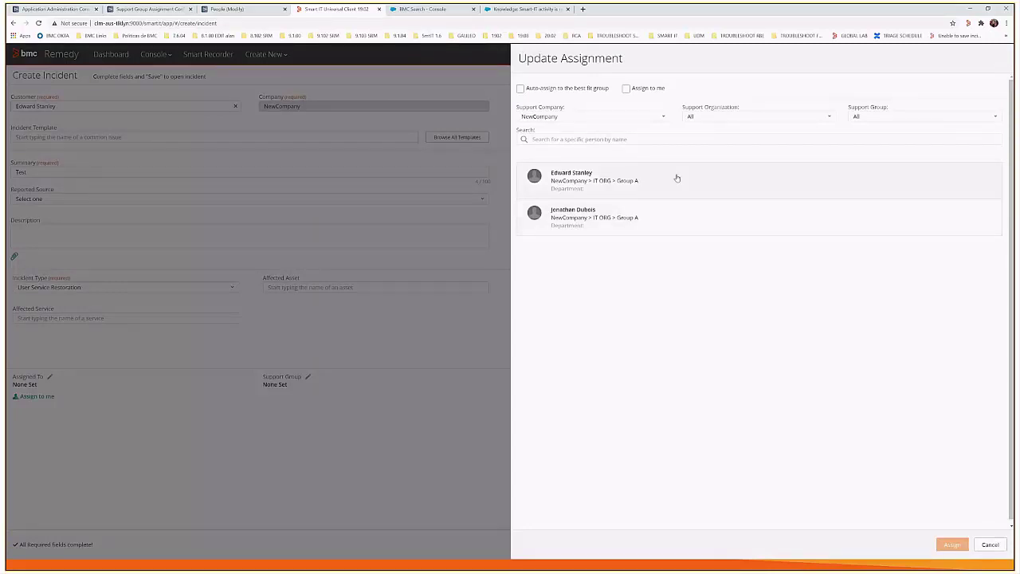
{"action": "left_click", "coordinate": [664, 116]}
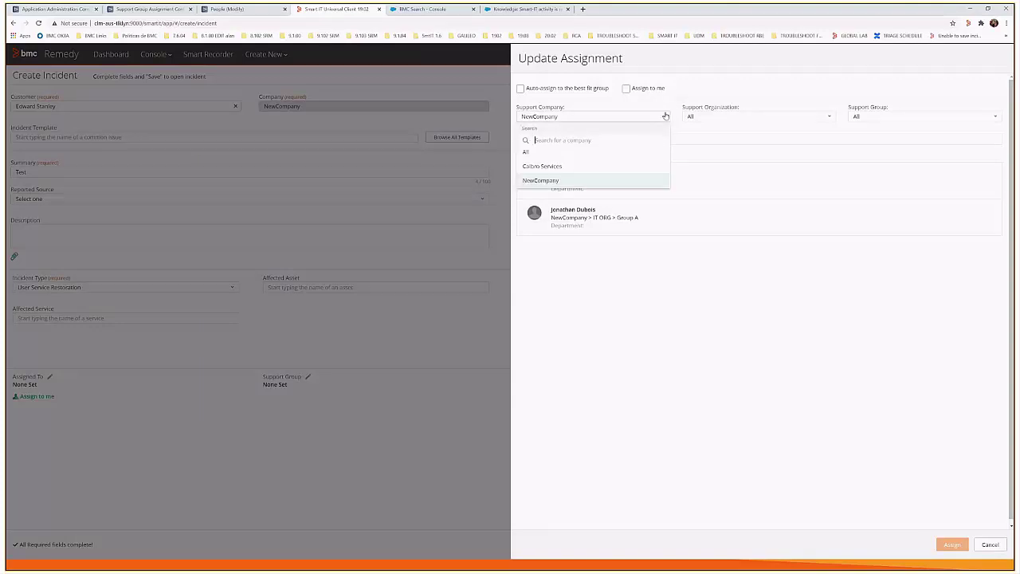
{"action": "left_click", "coordinate": [554, 168]}
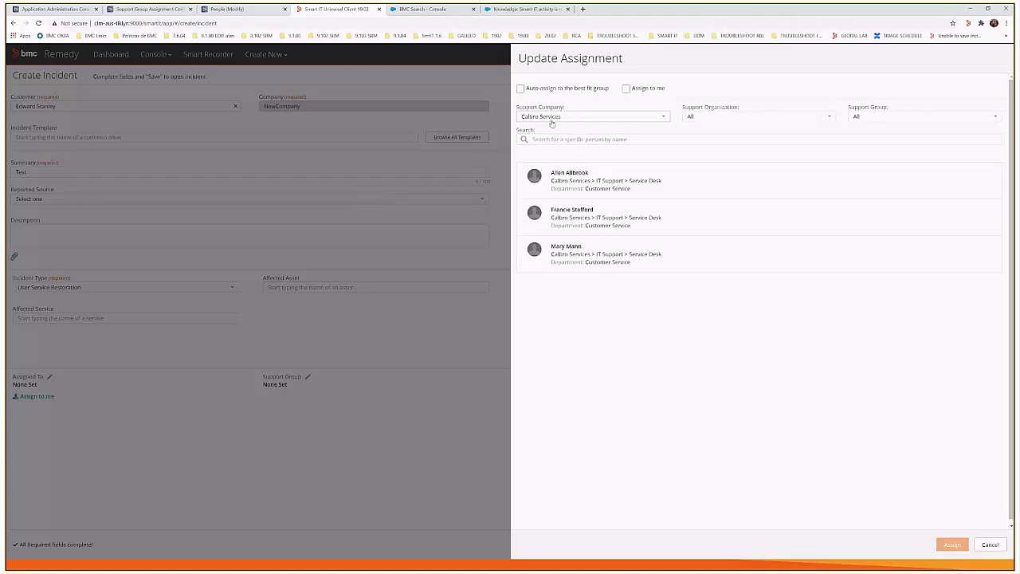
- Open Custom Configuration > Foundation > Advanced Options > Support Group Assignment Configuration
{"action": "left_click", "coordinate": [74, 13]}
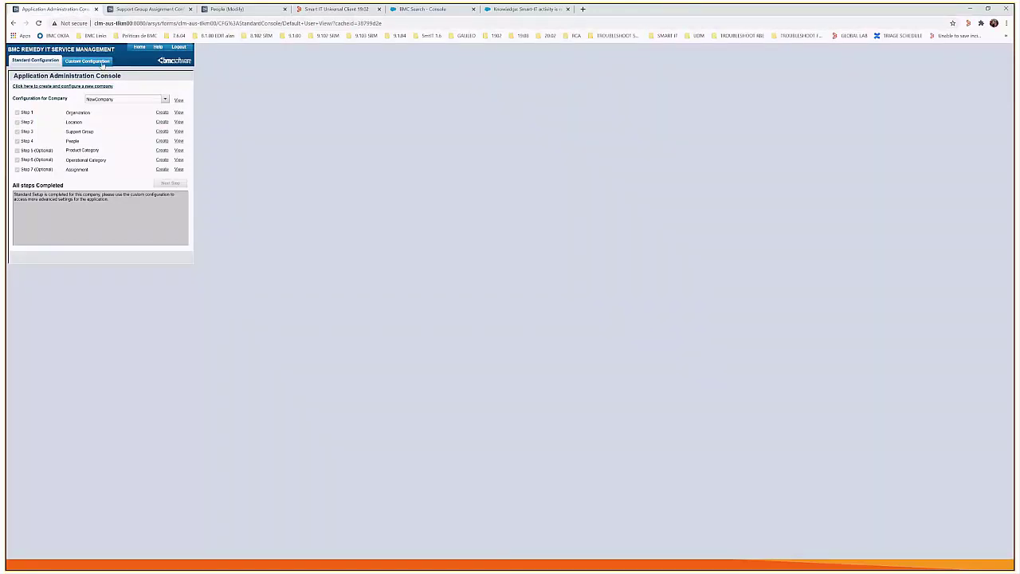
{"action": "left_click", "coordinate": [99, 64]}
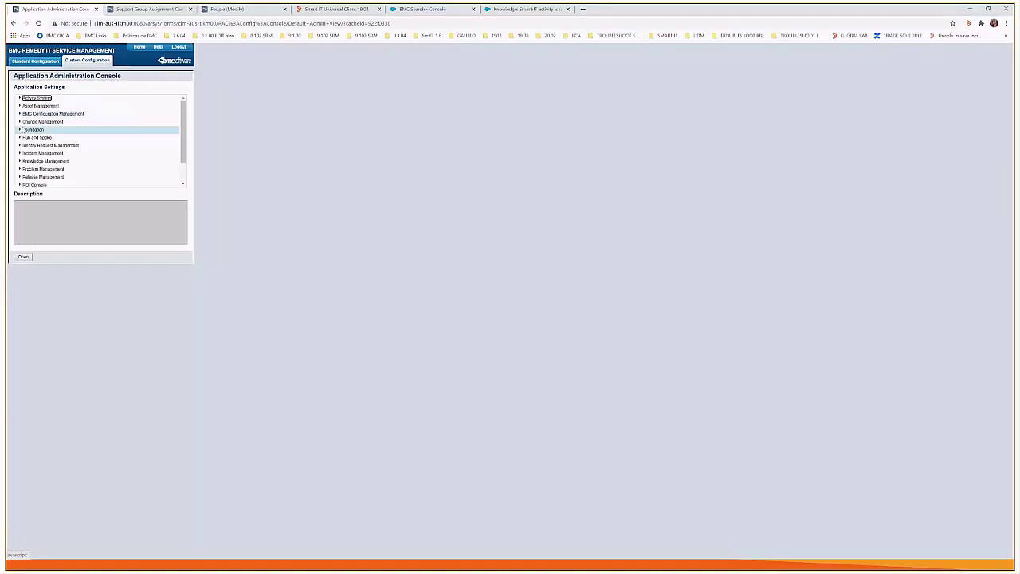
{"action": "left_click", "coordinate": [21, 130]}
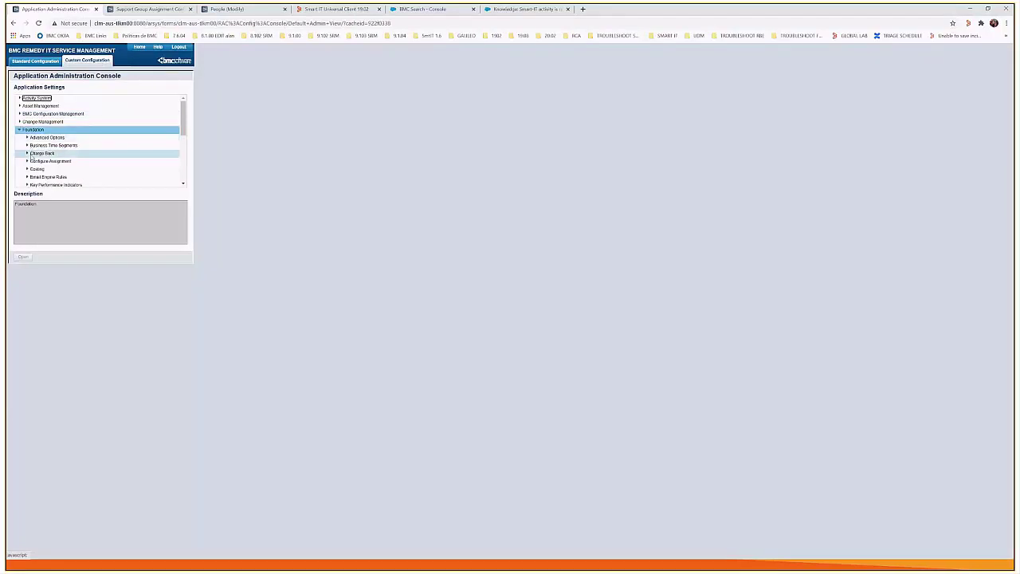
{"action": "left_click", "coordinate": [32, 137]}
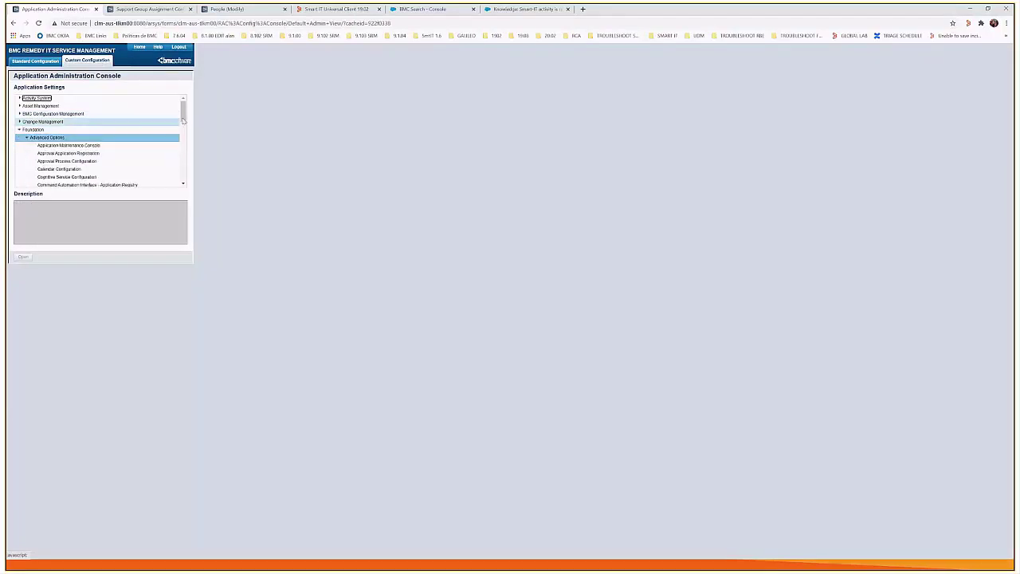
{"action": "scroll", "coordinate": [182, 117], "scroll_direction": "down", "scroll_amount": 1}
{"action": "left_click_drag", "start_coordinate": [182, 117], "coordinate": [184, 126]}
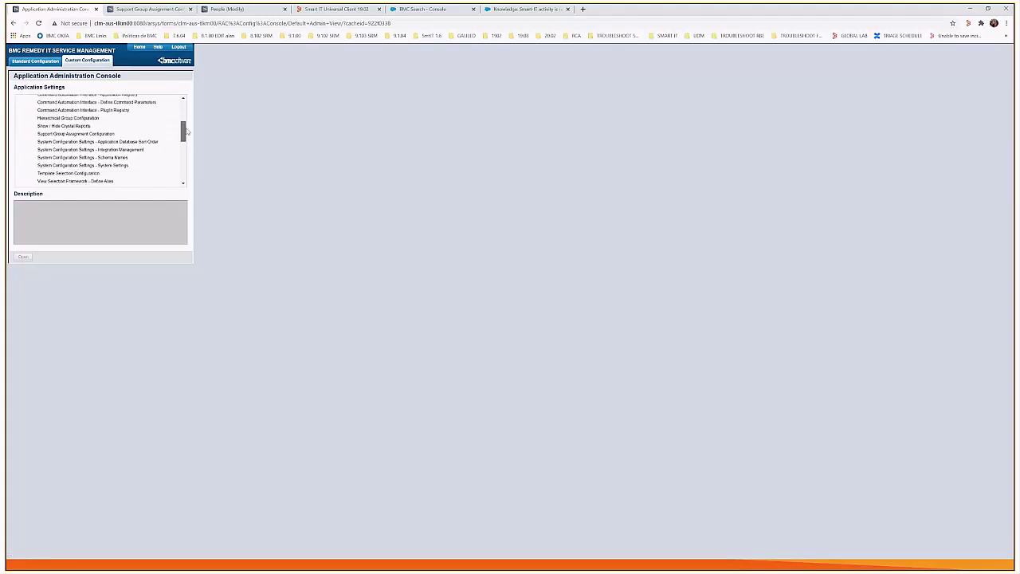
{"action": "left_click_drag", "start_coordinate": [184, 126], "coordinate": [188, 131]}
{"action": "left_click", "coordinate": [96, 134]}
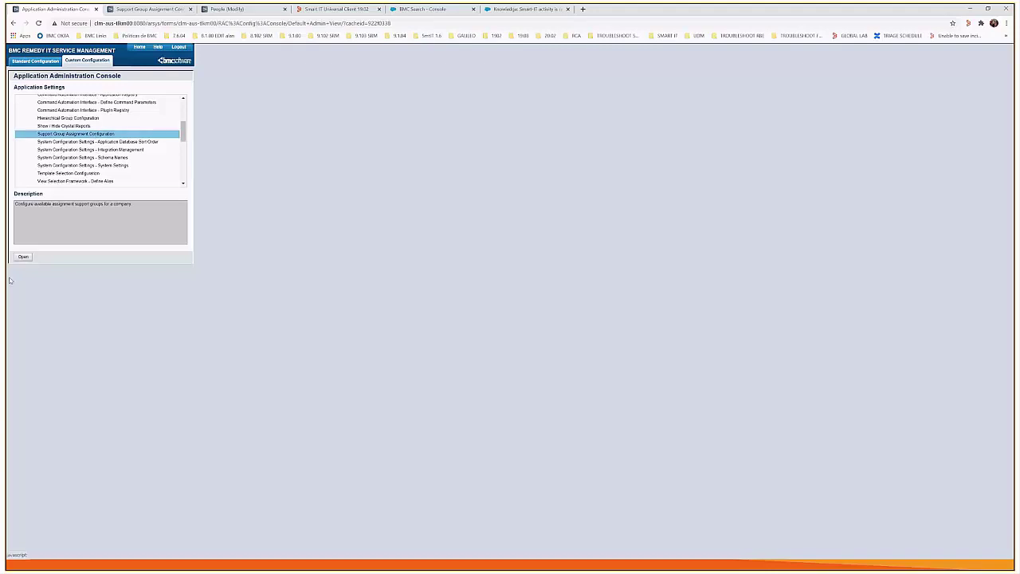
{"action": "left_click", "coordinate": [23, 257]}
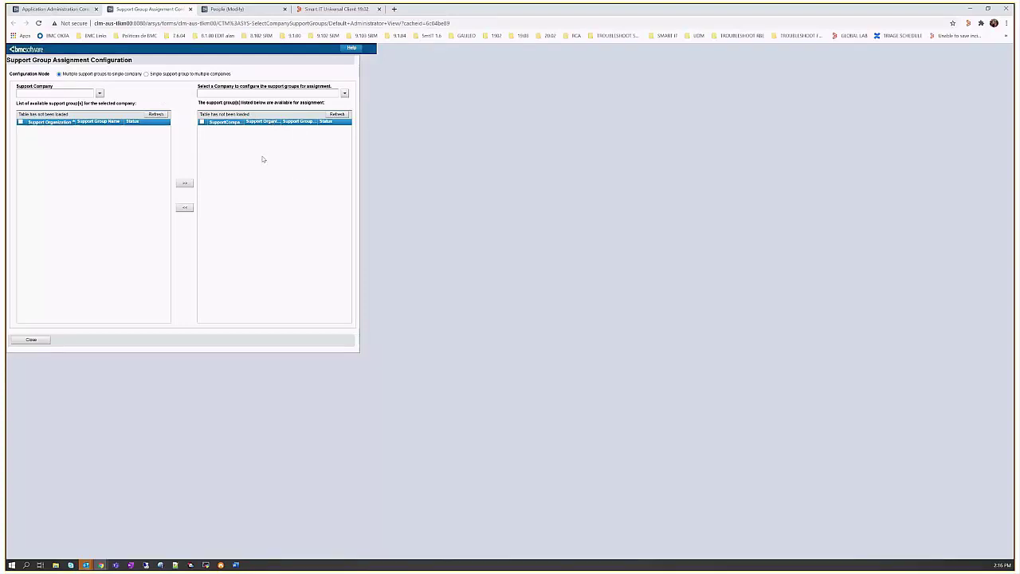
- Compare Calbro Services' support groups with those already available to NewCompany
{"action": "left_click", "coordinate": [99, 93]}
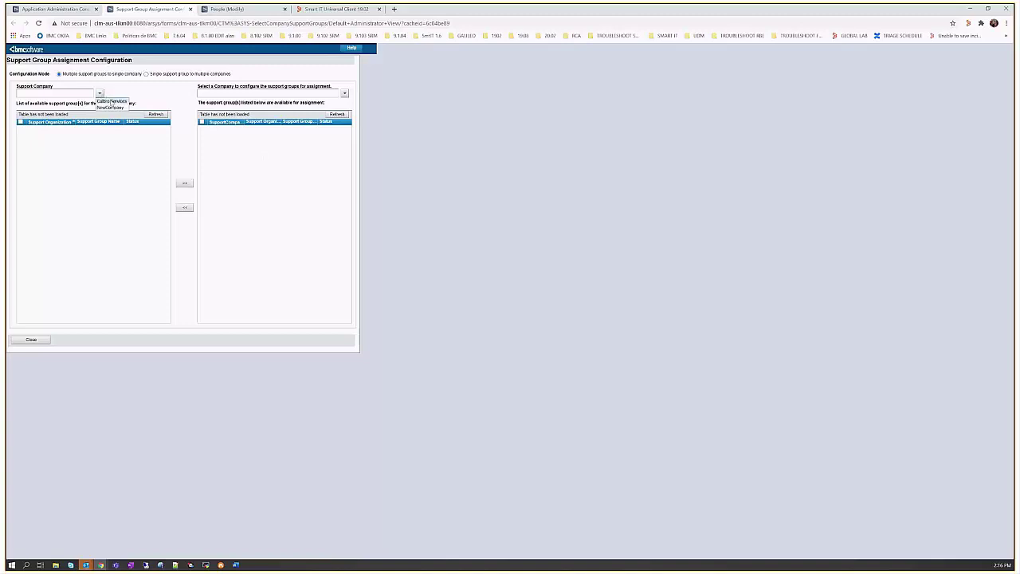
{"action": "left_click", "coordinate": [111, 101]}
{"action": "left_click", "coordinate": [344, 93]}
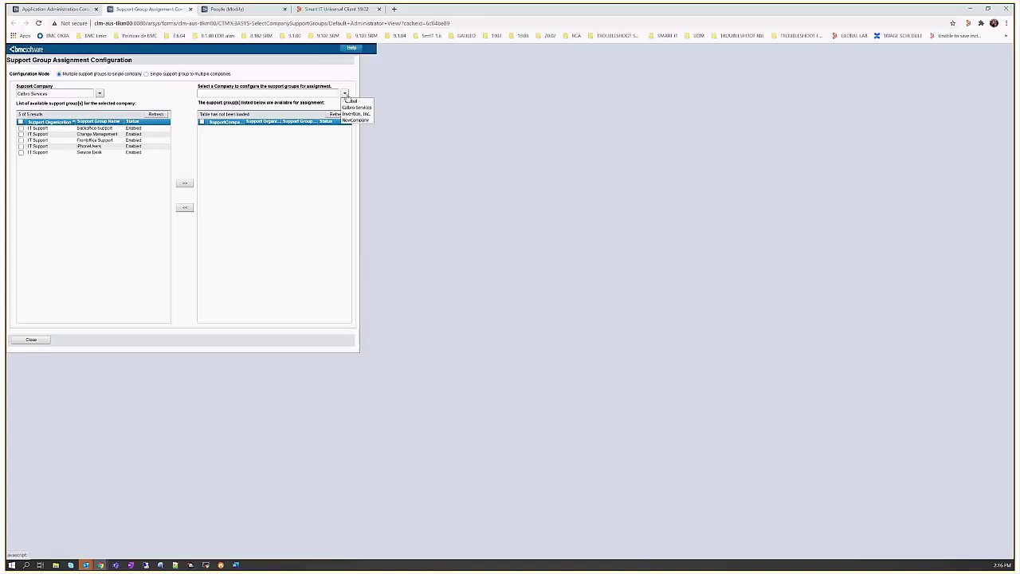
{"action": "left_click", "coordinate": [354, 120]}
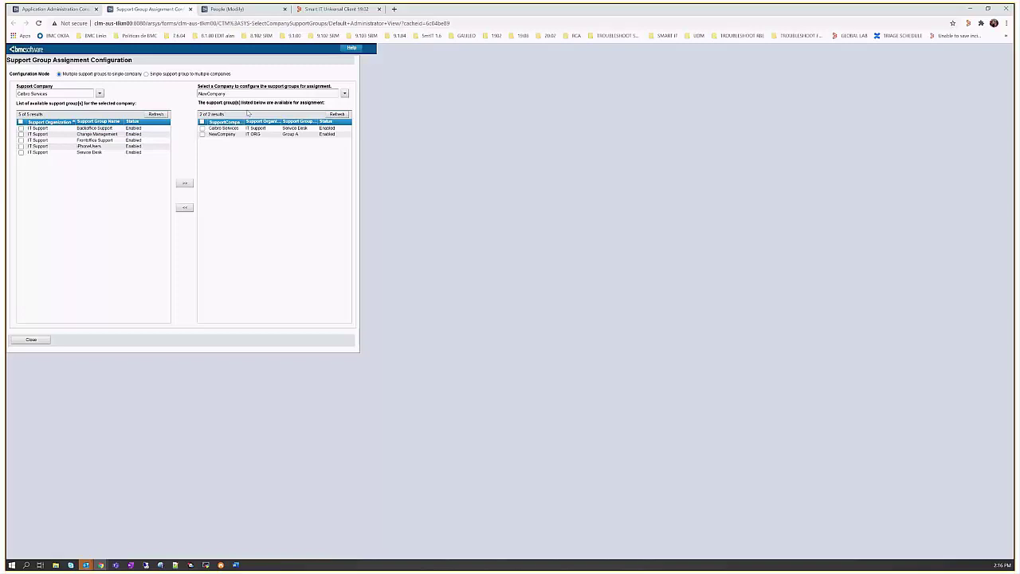
- Recheck the incident's Calbro Services assignment candidates in Smart IT, which now lists four Service Desk staff
{"action": "left_click", "coordinate": [335, 9]}
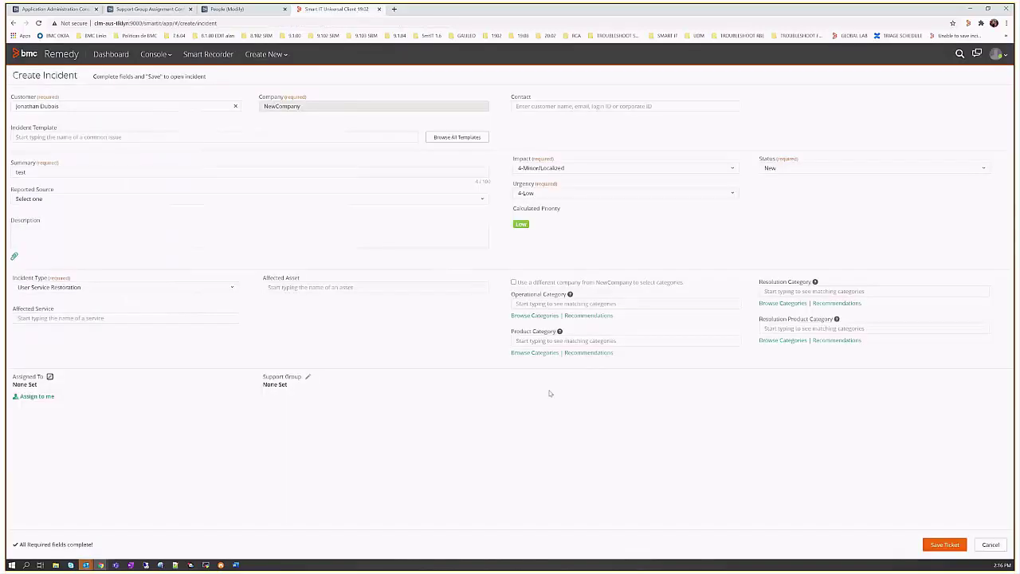
{"action": "left_click", "coordinate": [50, 376]}
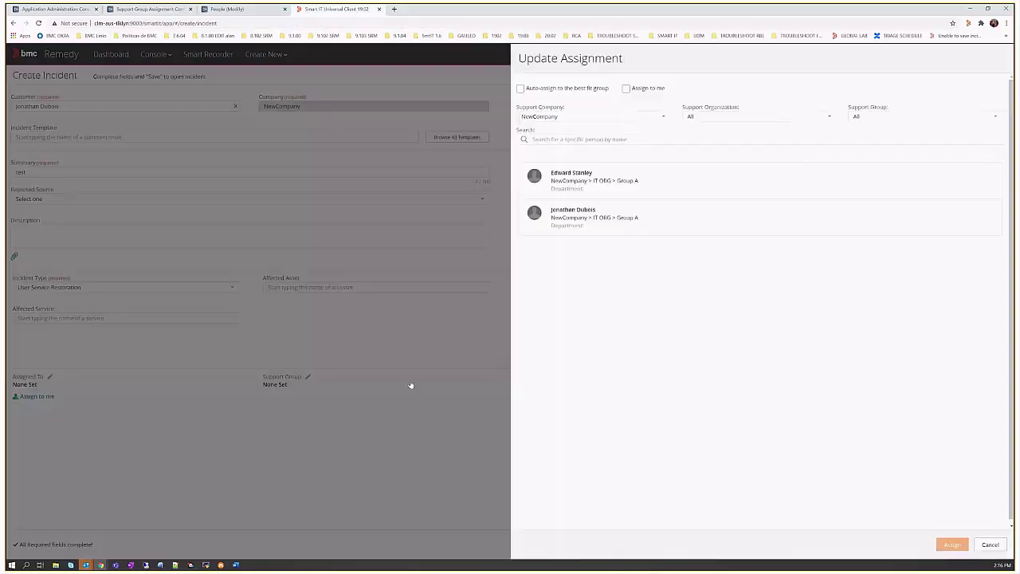
{"action": "left_click", "coordinate": [574, 116]}
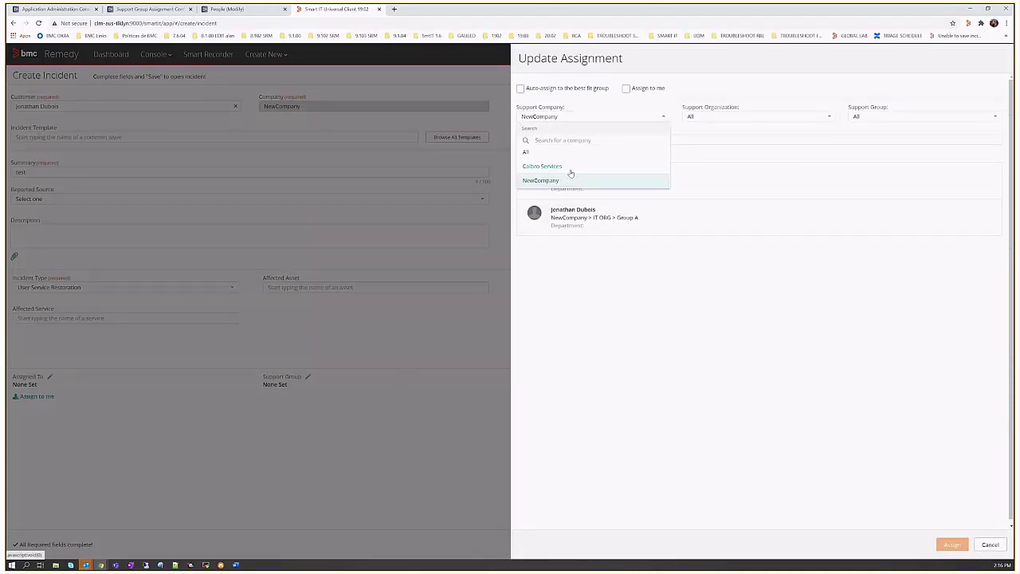
{"action": "left_click", "coordinate": [568, 167]}
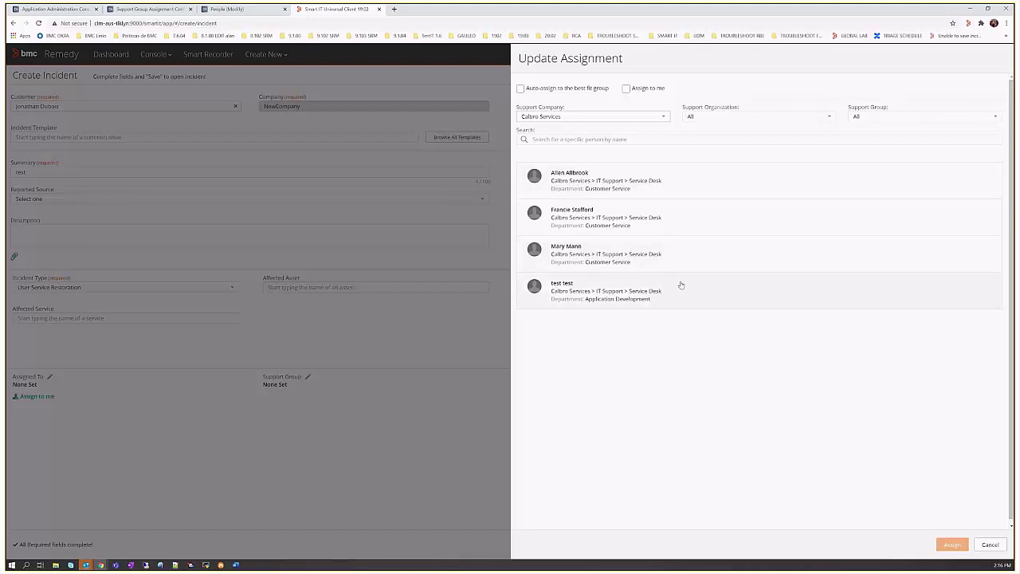
{"action": "left_click", "coordinate": [159, 10]}
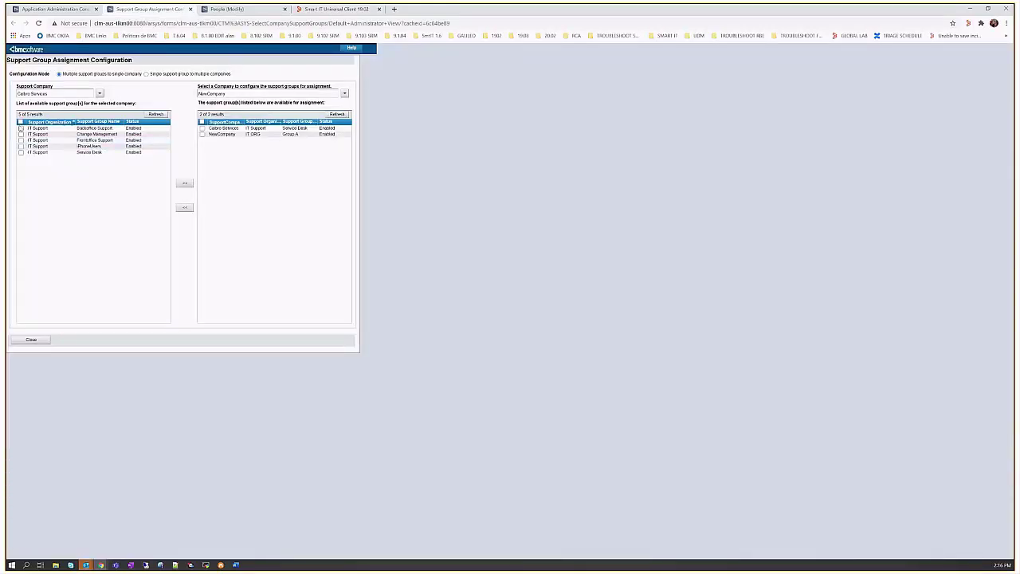
- Add Calbro's Backoffice Support and Frontoffice Support groups to NewCompany's available groups
{"action": "left_click", "coordinate": [21, 128]}
{"action": "left_click", "coordinate": [20, 141]}
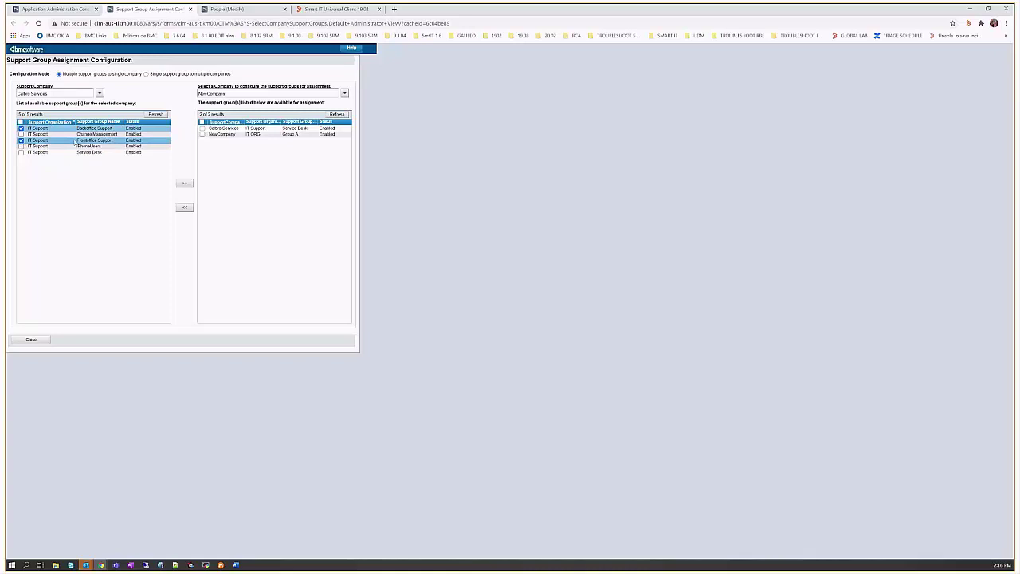
{"action": "left_click", "coordinate": [185, 182]}
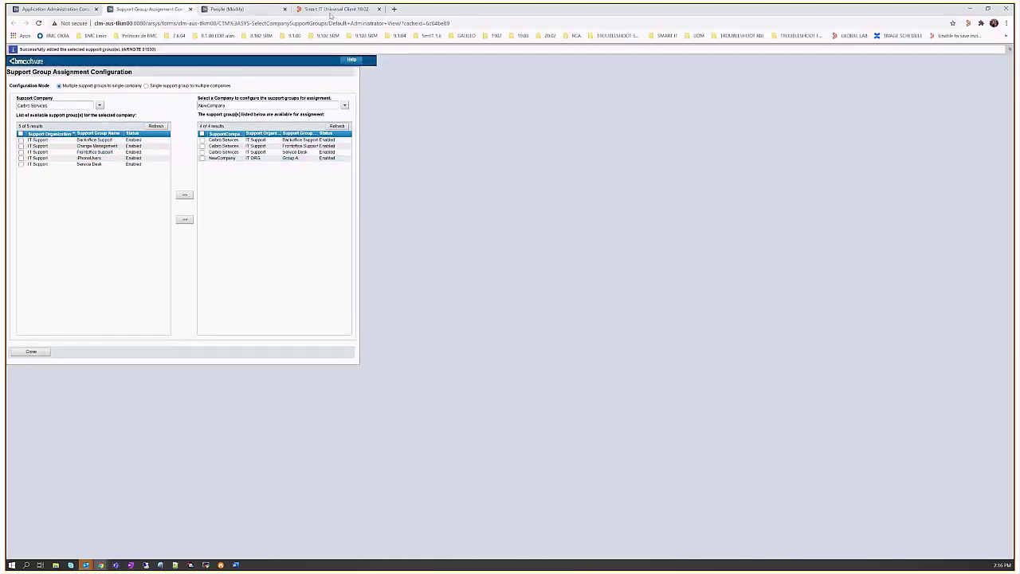
- Reload the incident's Calbro Services assignment candidates in Smart IT, now showing eight staff
{"action": "left_click", "coordinate": [330, 10]}
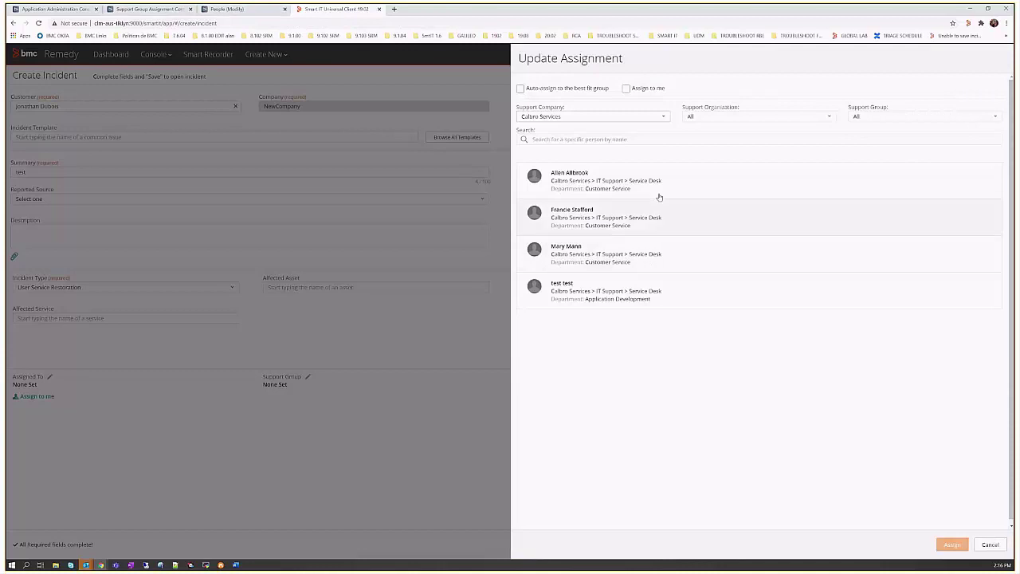
{"action": "left_click", "coordinate": [988, 544]}
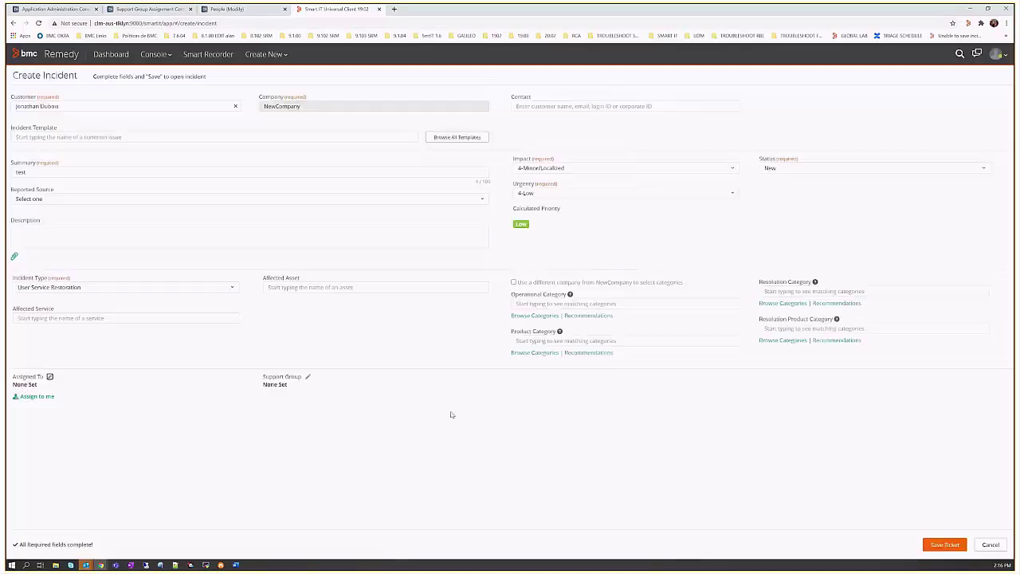
{"action": "left_click", "coordinate": [50, 376]}
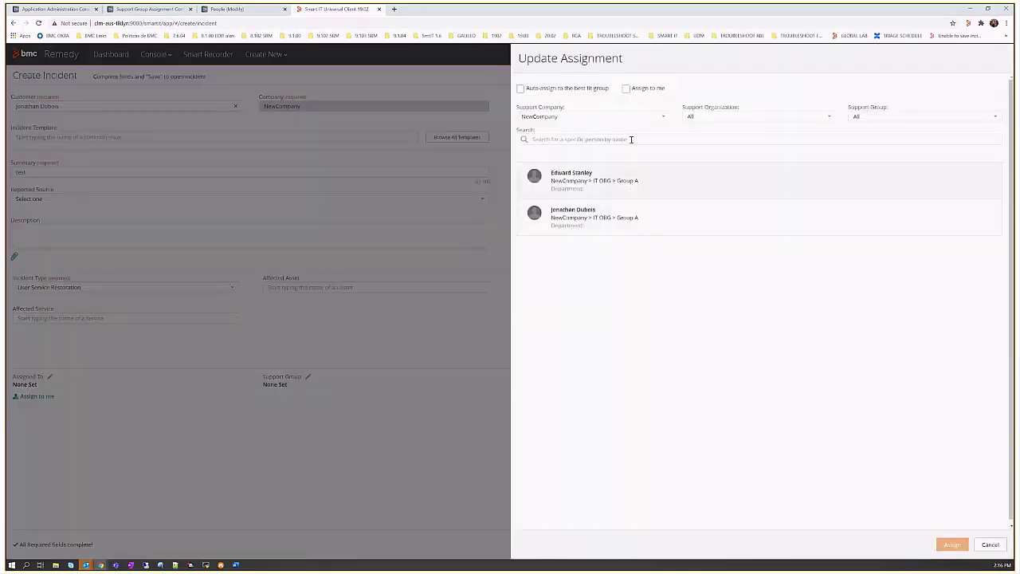
{"action": "left_click", "coordinate": [590, 116]}
{"action": "left_click", "coordinate": [567, 165]}
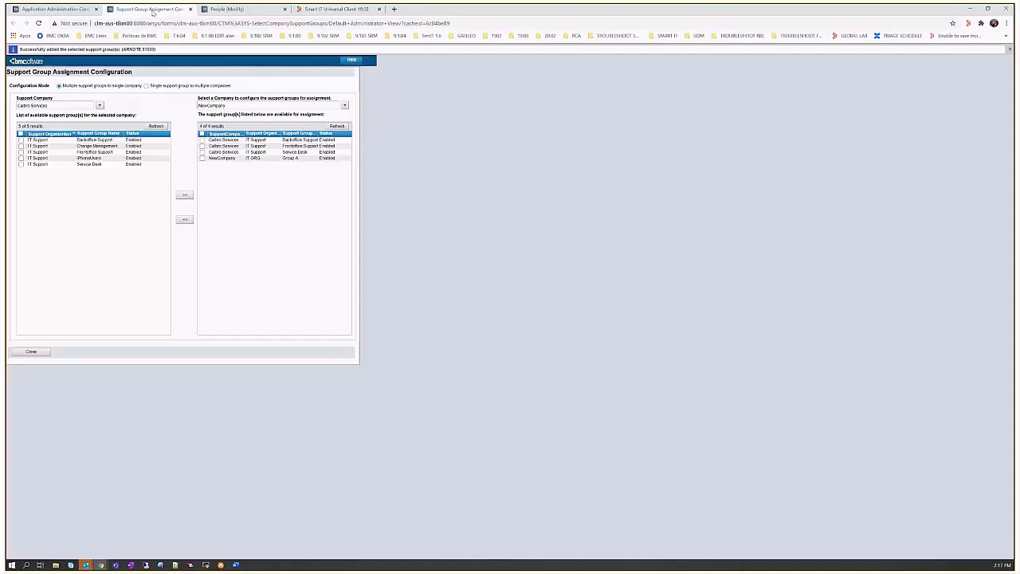
{"action": "left_click", "coordinate": [148, 9]}
- Pick Calbro Services > IT Support > Backoffice Support in single-group-to-multiple-companies mode
{"action": "left_click", "coordinate": [147, 86]}
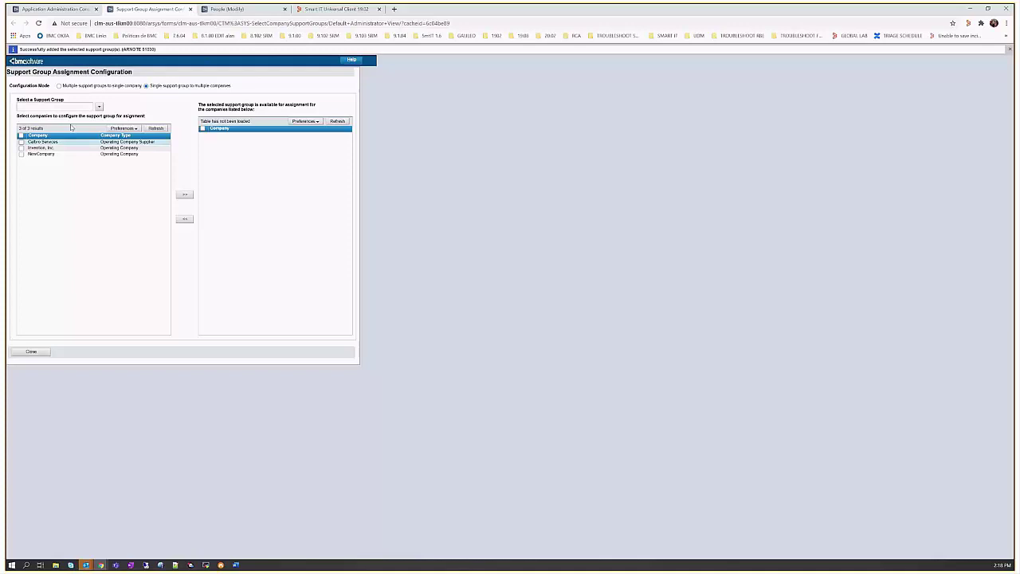
{"action": "left_click", "coordinate": [100, 107]}
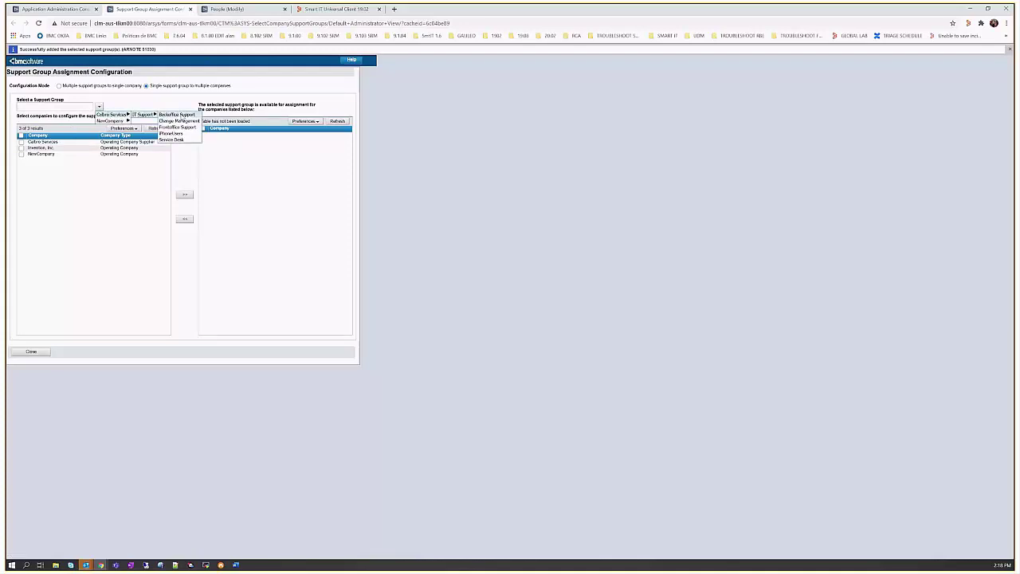
{"action": "left_click", "coordinate": [178, 115]}
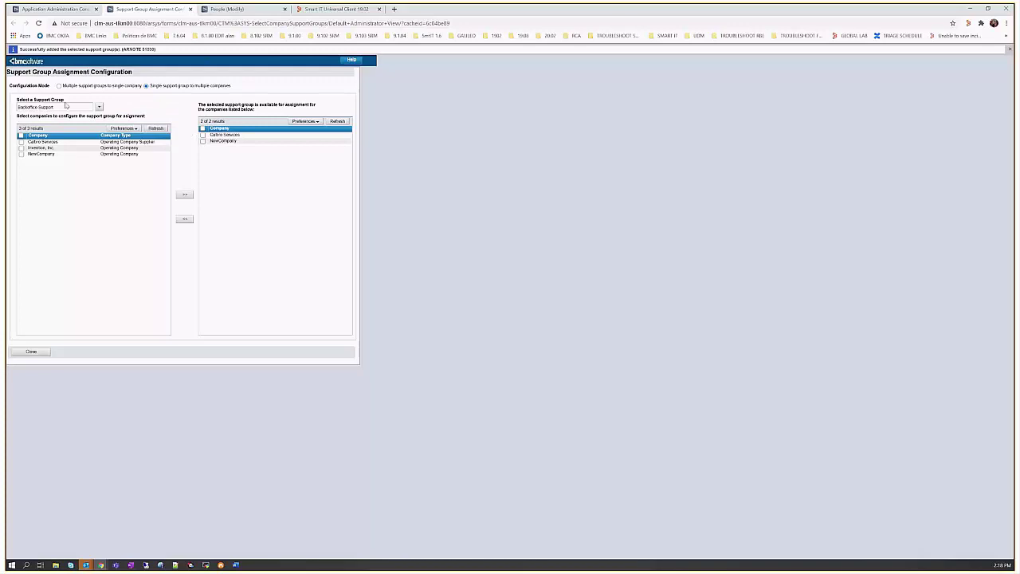